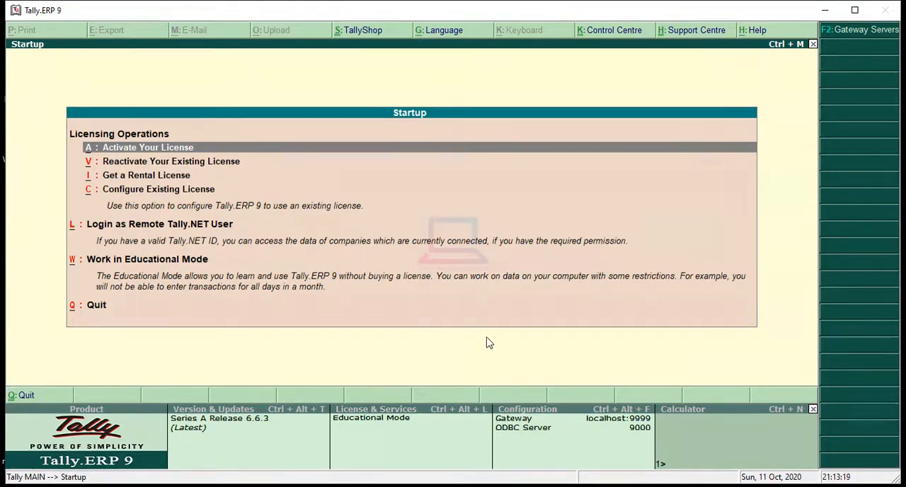
- Maximize the program window and start working in Educational Mode
{"action": "left_click", "coordinate": [854, 10]}
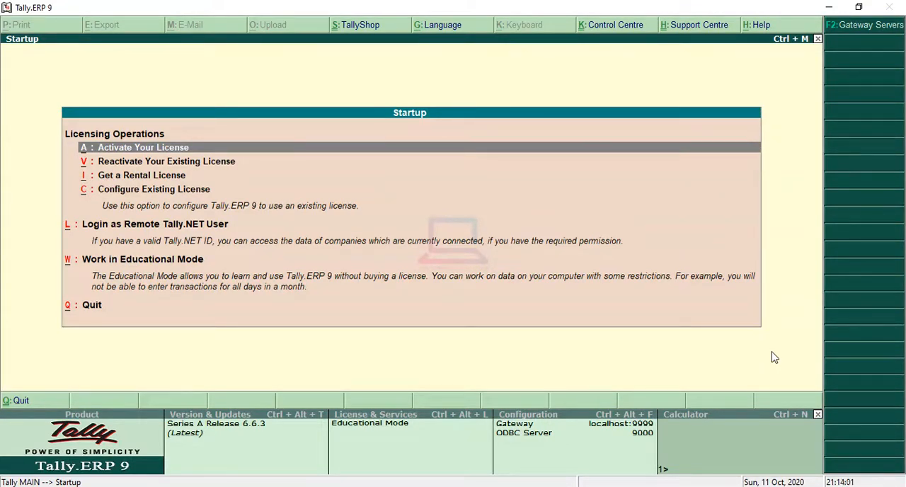
{"action": "key", "text": "Down"}
{"action": "key", "text": "Down"}
{"action": "key", "text": "Down"}
{"action": "key", "text": "Down"}
{"action": "key", "text": "Down"}
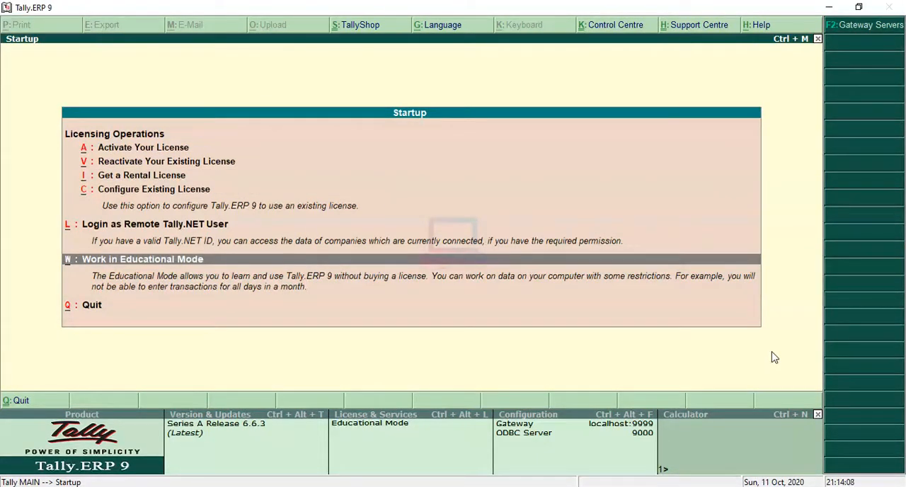
{"action": "key", "text": "Up"}
{"action": "key", "text": "Down"}
{"action": "key", "text": "Return"}
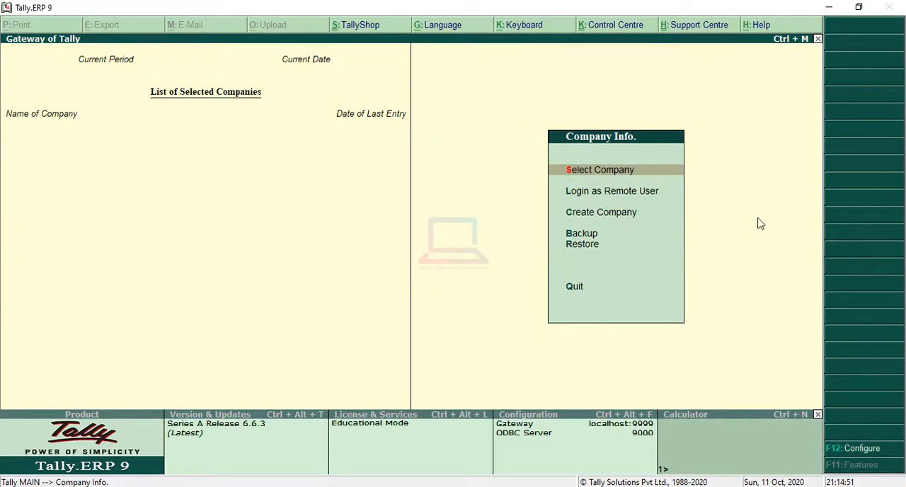
- Open the creation form for a new company
{"action": "key", "text": "Down"}
{"action": "key", "text": "Down"}
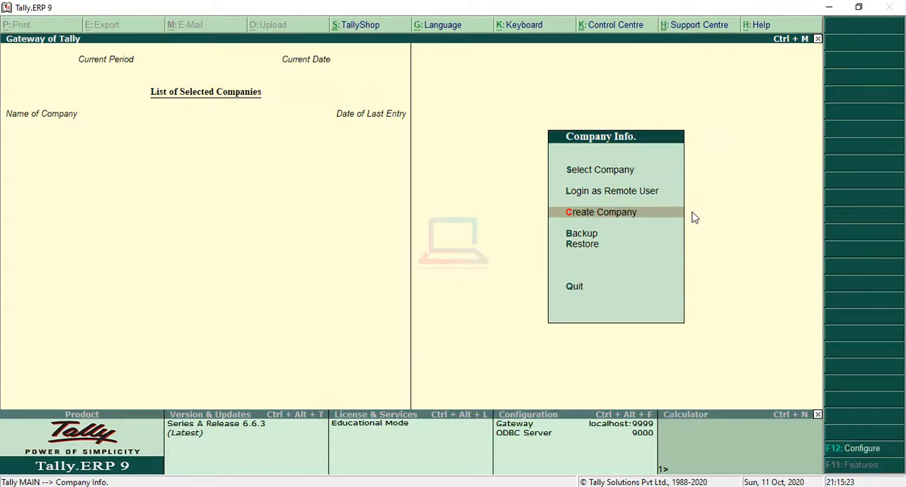
{"action": "key", "text": "Return"}
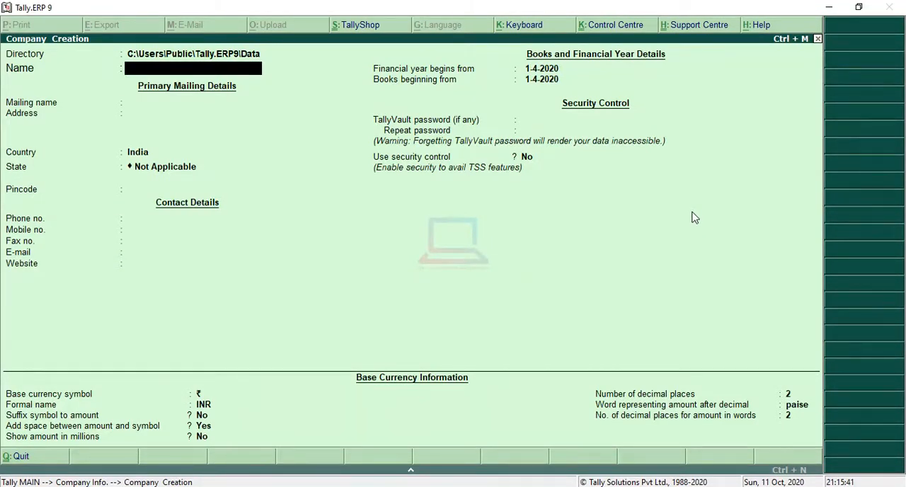
- Name the new company "STP Computer Education"
{"action": "type", "text": "STP Computer"}
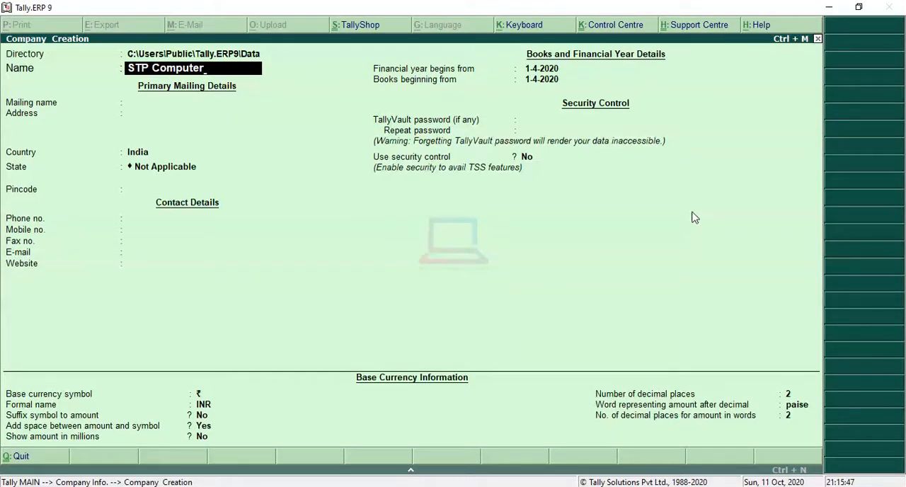
{"action": "type", "text": "Education"}
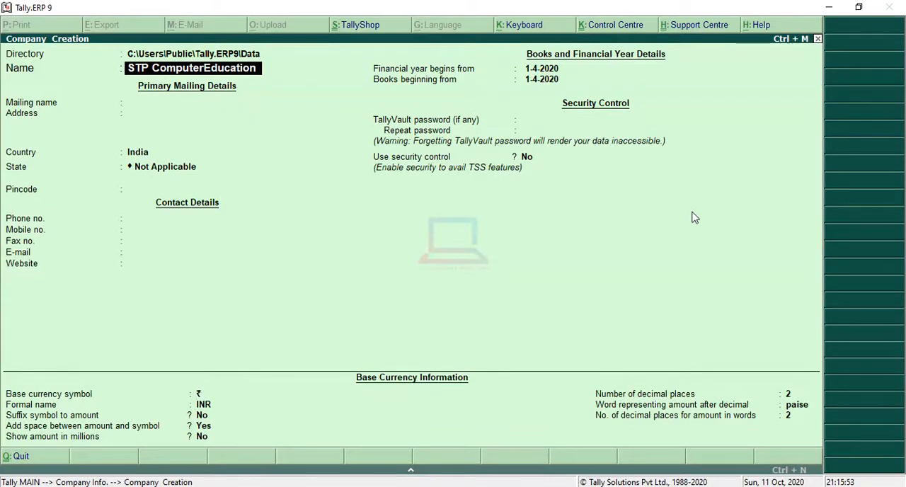
{"action": "key", "text": "Left"}
{"action": "key", "text": "Left"}
{"action": "key", "text": "Left"}
{"action": "key", "text": "Left"}
{"action": "key", "text": "Left"}
{"action": "key", "text": "Left"}
{"action": "key", "text": "Left"}
{"action": "key", "text": "Left"}
{"action": "key", "text": "Left"}
{"action": "key", "text": "Return"}
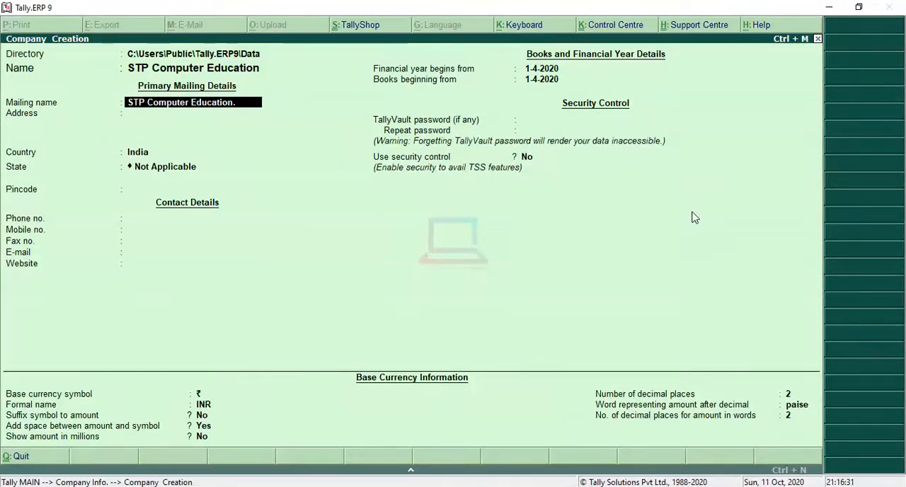
- Complete the mailing name as "STP Computer Education.Pvt.Ltd"
{"action": "type", "text": "Pvt.Ltd."}
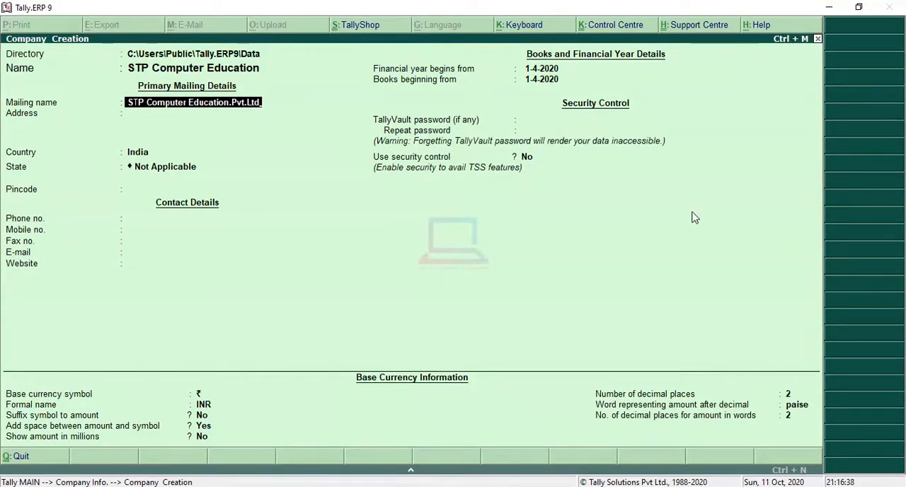
{"action": "key", "text": "Return"}
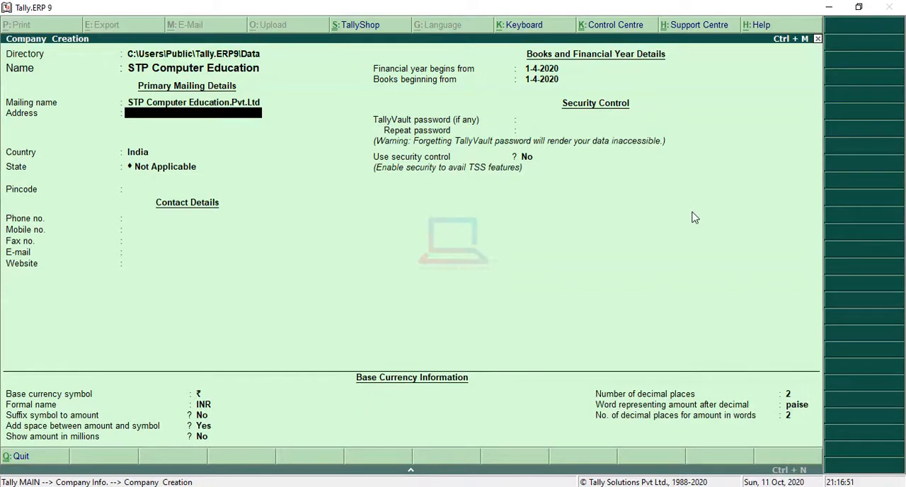
- Enter the company's street address on the first address line and leave the second line blank
{"action": "type", "text": "Patel"}
{"action": "type", "text": "Nagar"}
{"action": "key", "text": "Return"}
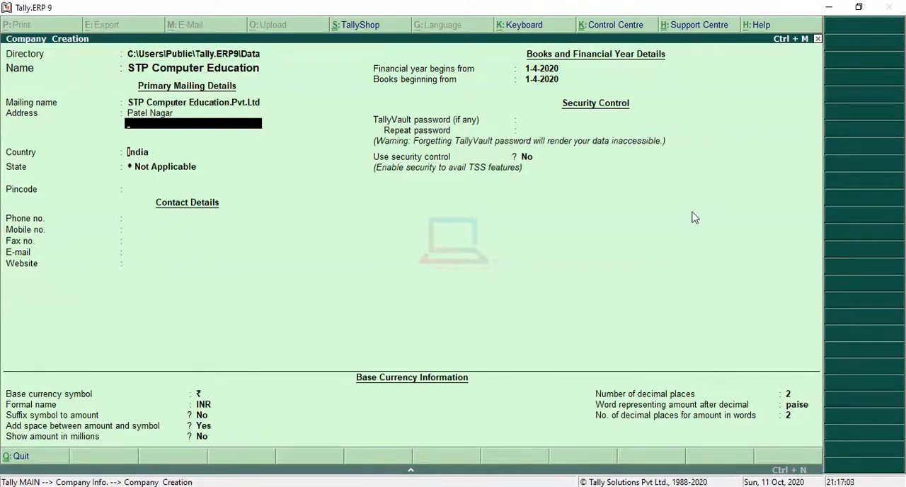
{"action": "key", "text": "Return"}
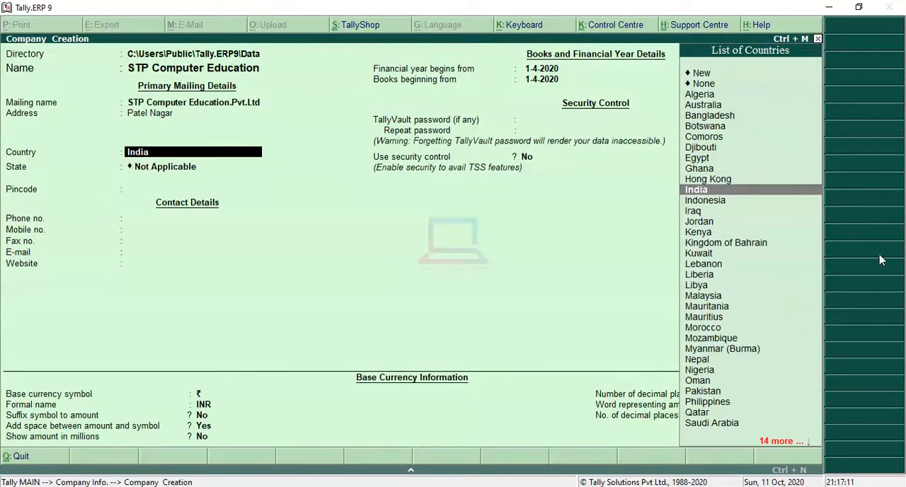
- Choose India as the company's country
{"action": "key", "text": "Up"}
{"action": "key", "text": "Down"}
{"action": "key", "text": "Up"}
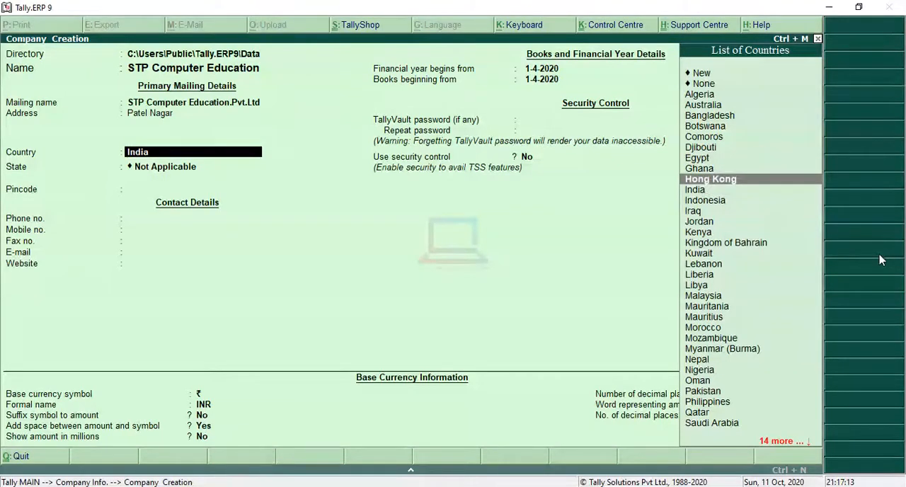
{"action": "key", "text": "Down"}
{"action": "key", "text": "Down"}
{"action": "key", "text": "Up"}
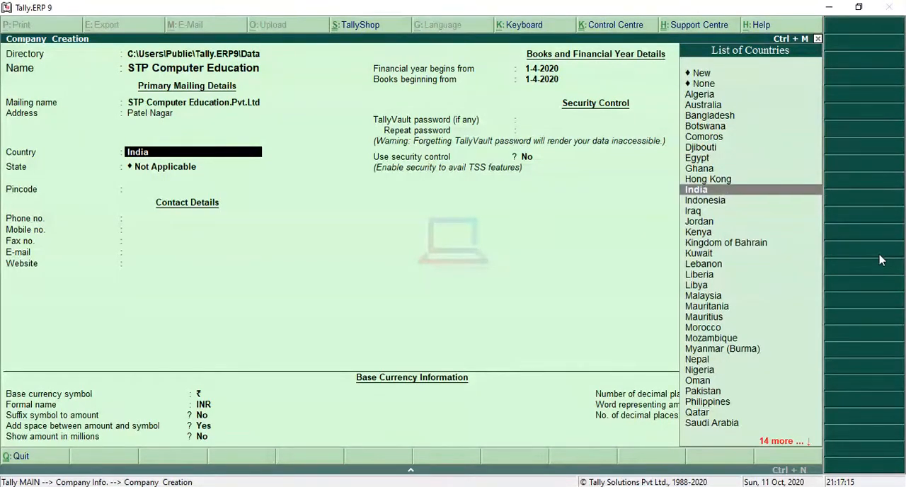
{"action": "key", "text": "Up"}
{"action": "key", "text": "Down"}
{"action": "key", "text": "Return"}
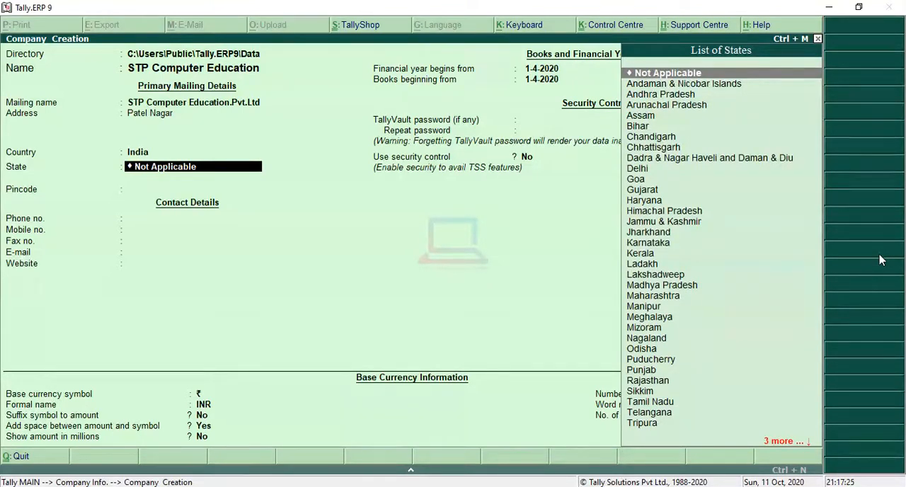
- Choose Delhi as the company's state
{"action": "key", "text": "Down"}
{"action": "key", "text": "Down"}
{"action": "key", "text": "Down"}
{"action": "key", "text": "Down"}
{"action": "key", "text": "Down"}
{"action": "key", "text": "Down"}
{"action": "key", "text": "Down"}
{"action": "key", "text": "Down"}
{"action": "key", "text": "Down"}
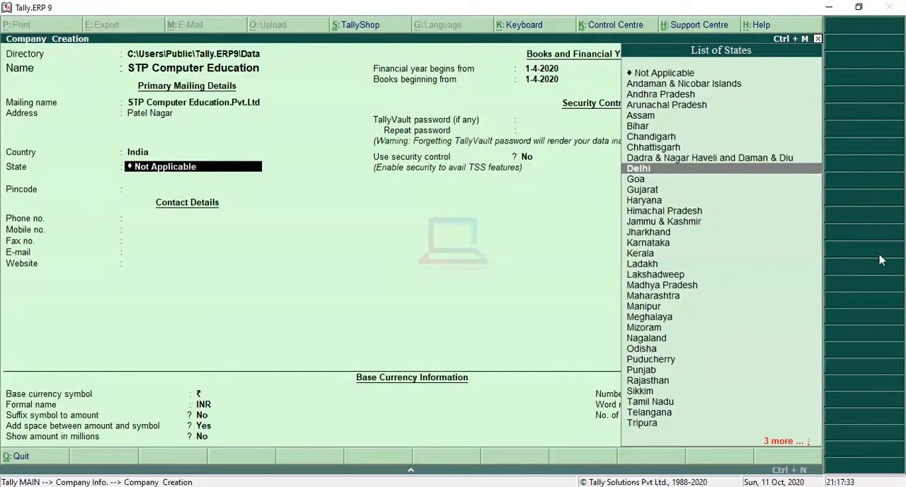
{"action": "key", "text": "Return"}
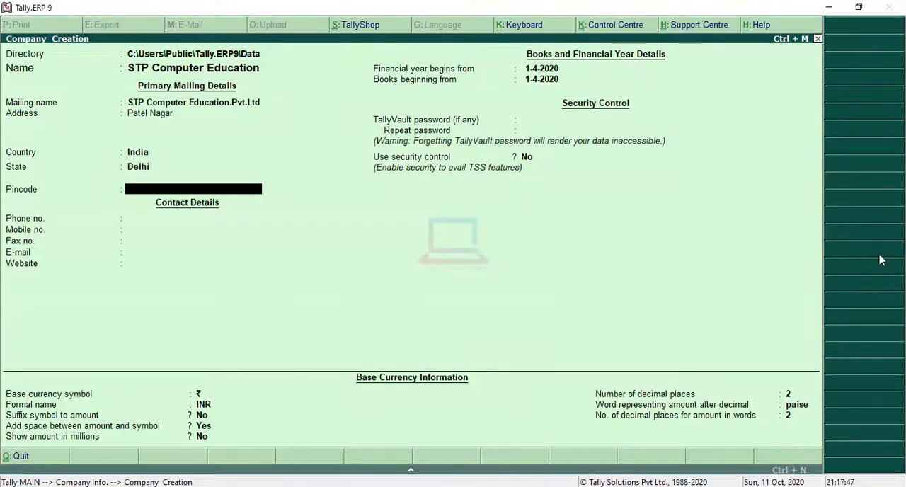
- Enter the postal pincode of the company's address
{"action": "type", "text": "110008"}
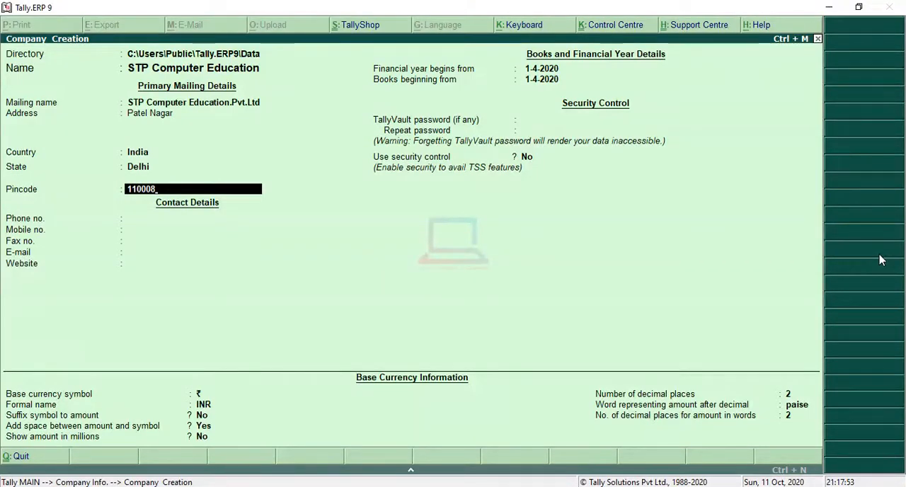
{"action": "key", "text": "Return"}
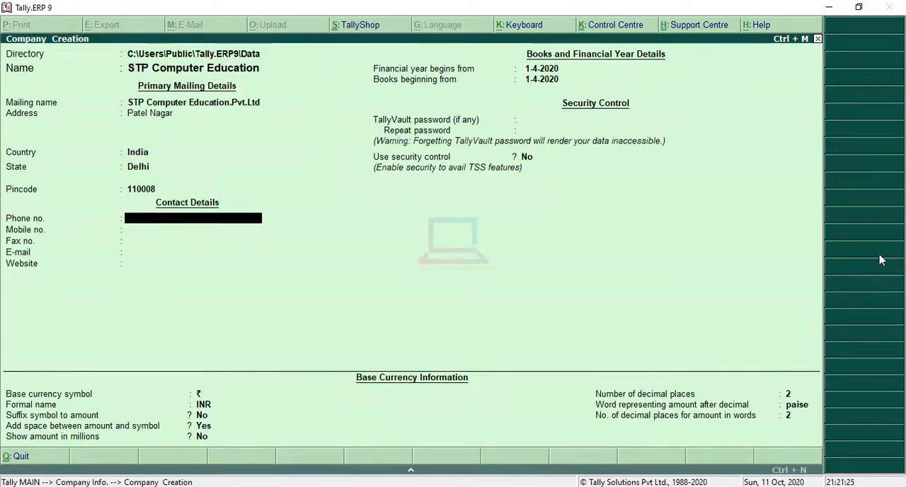
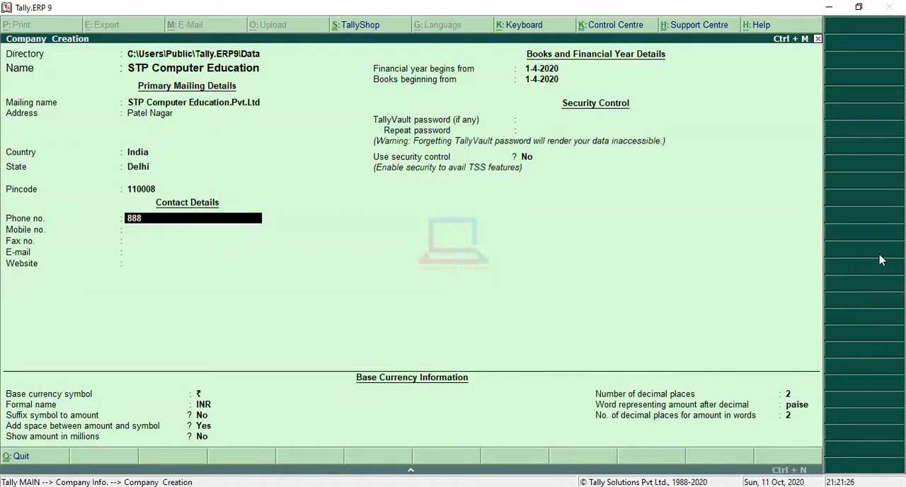
- Enter the company's phone and mobile numbers in the contact details, leaving the fax number blank
{"action": "key", "text": "Return"}
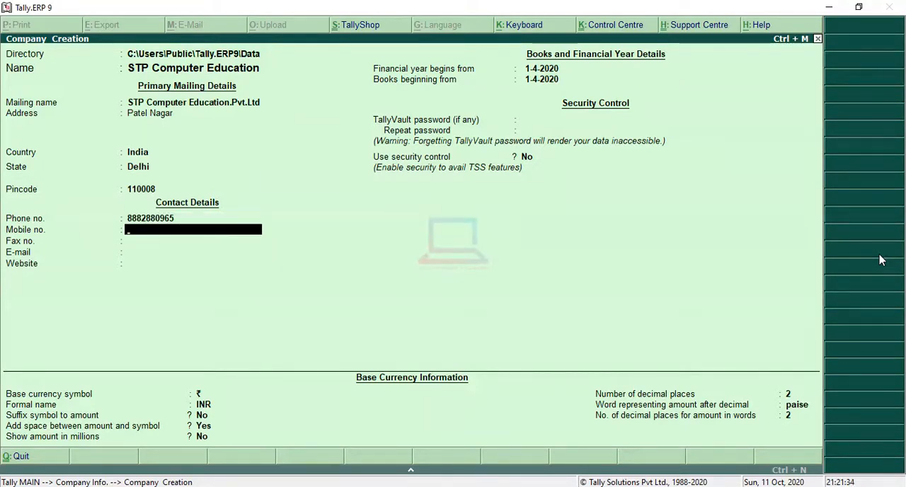
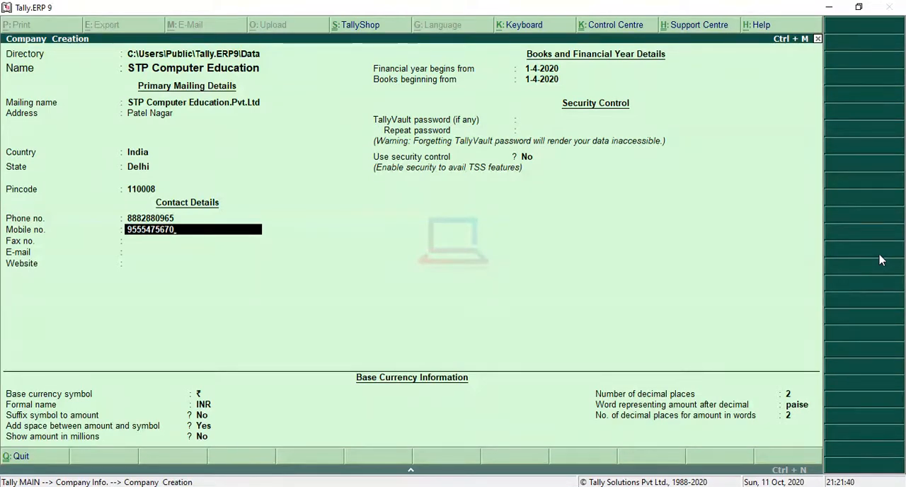
{"action": "key", "text": "Return"}
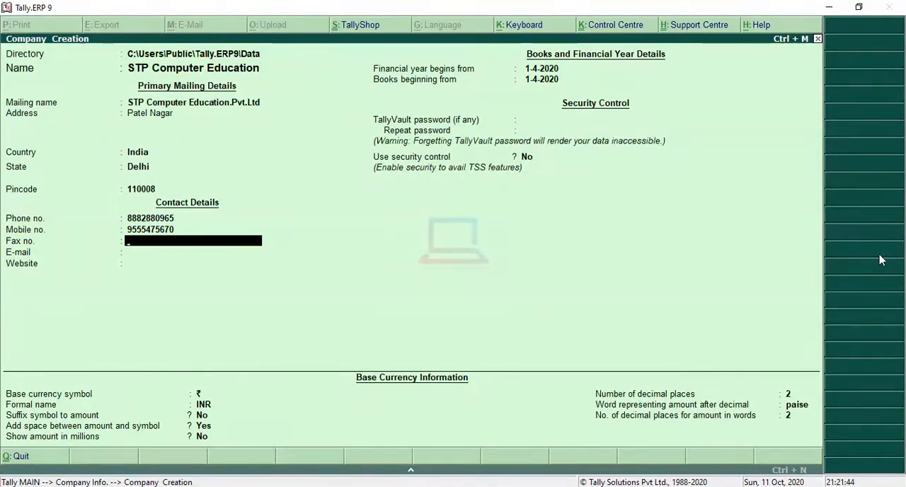
{"action": "key", "text": "Return"}
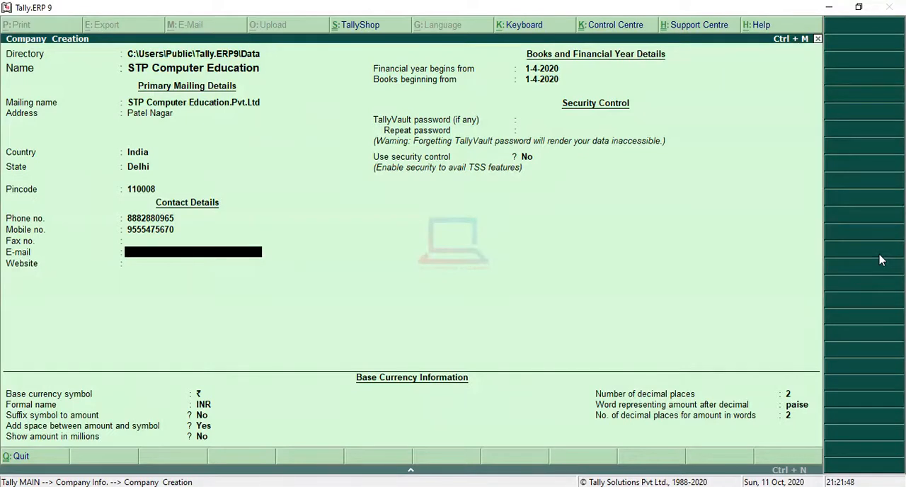
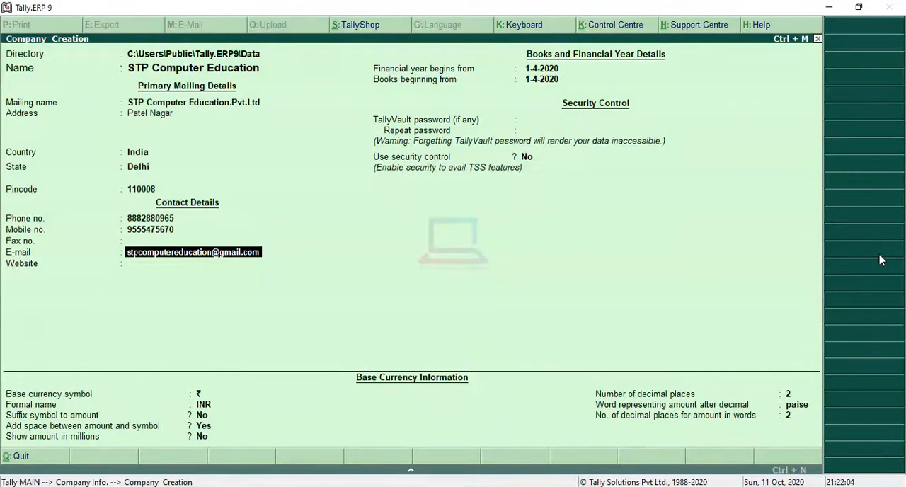
- Fill in the company's e-mail address in the contact details
{"action": "key", "text": "Return"}
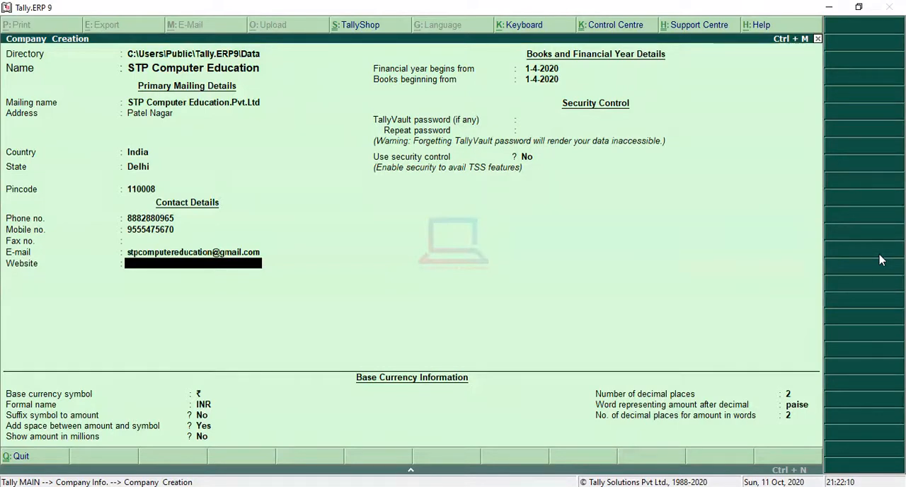
- Enter stpcomputereducation.com as the company website and accept 1-4-2020 as the start of the financial year
{"action": "type", "text": "stp"}
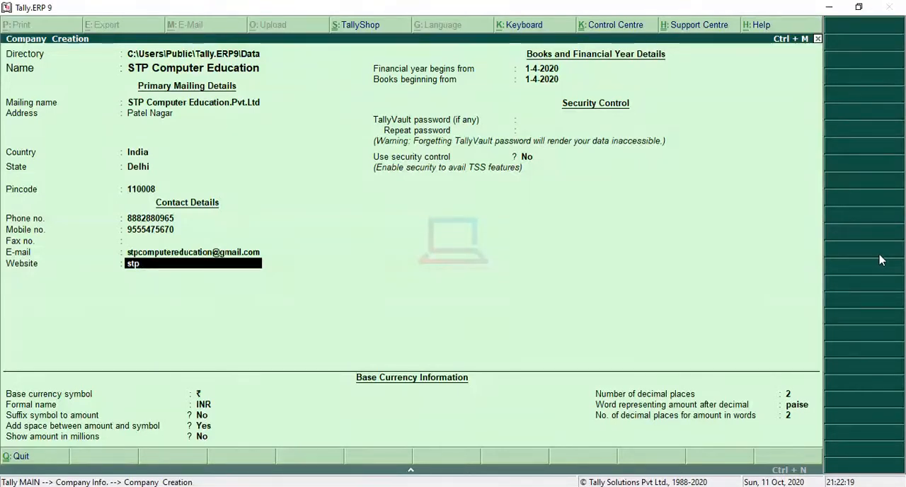
{"action": "type", "text": "computer"}
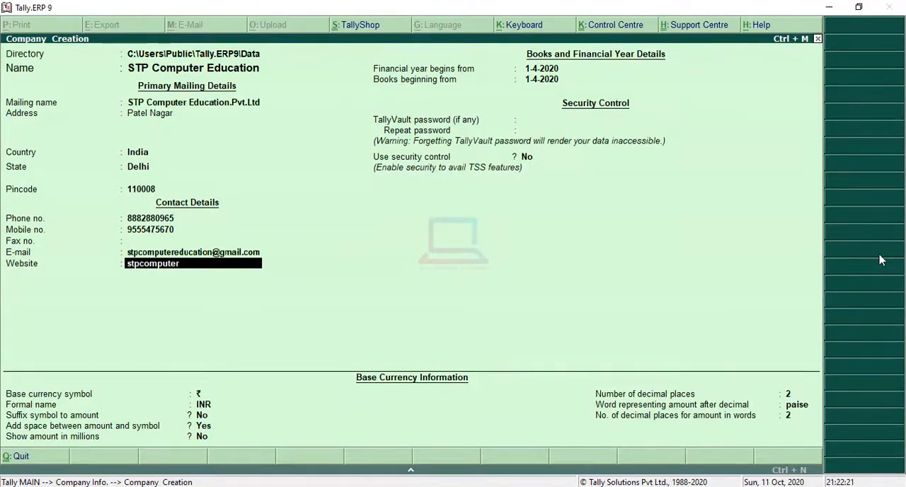
{"action": "type", "text": "education.com"}
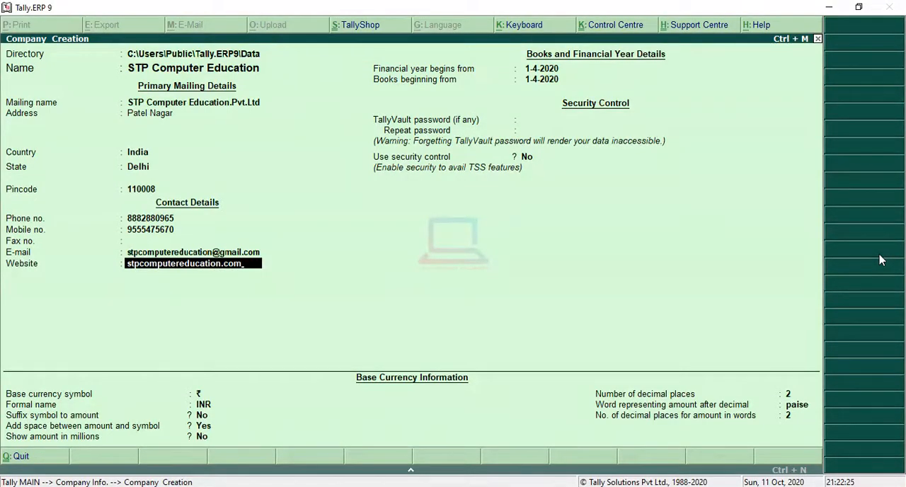
{"action": "key", "text": "Return"}
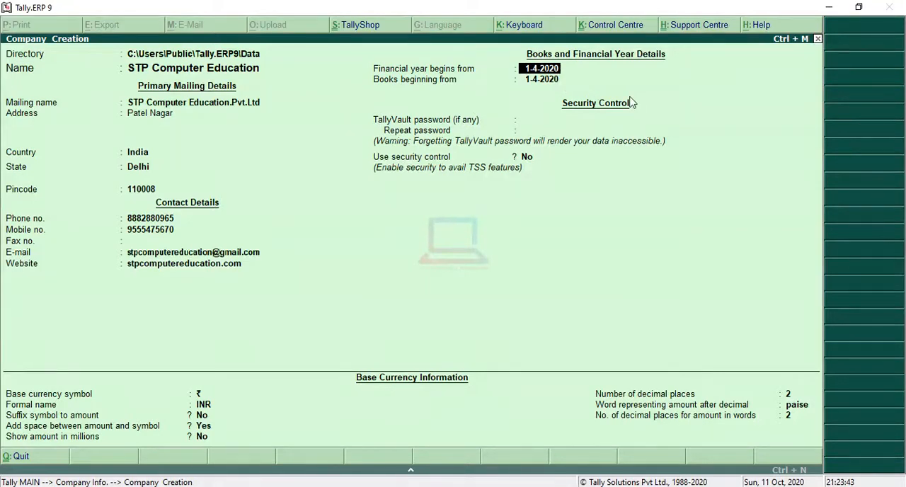
{"action": "key", "text": "Return"}
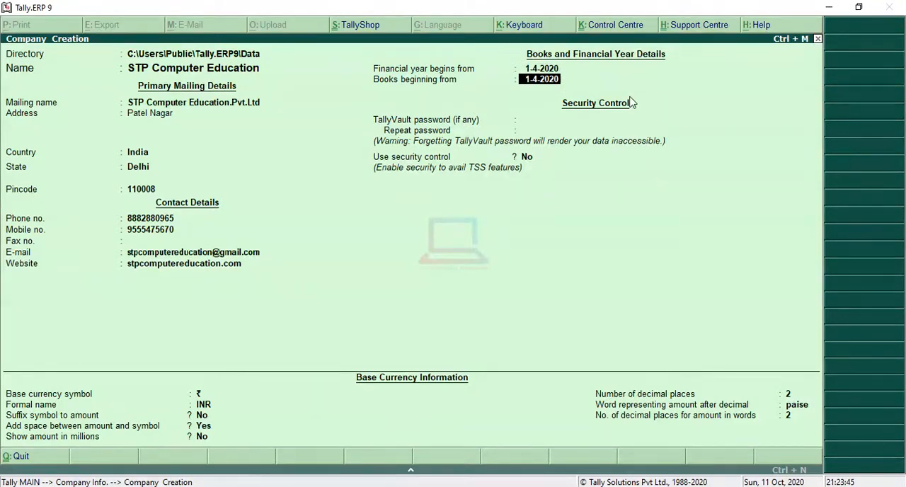
- Accept 1-4-2020 as the books beginning date, leave the TallyVault password blank and set Use security control to Yes
{"action": "key", "text": "Return"}
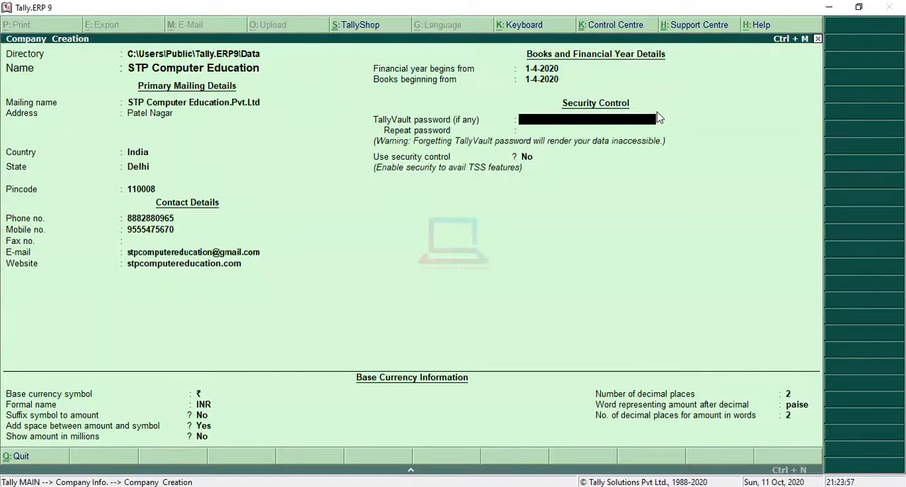
{"action": "key", "text": "Return"}
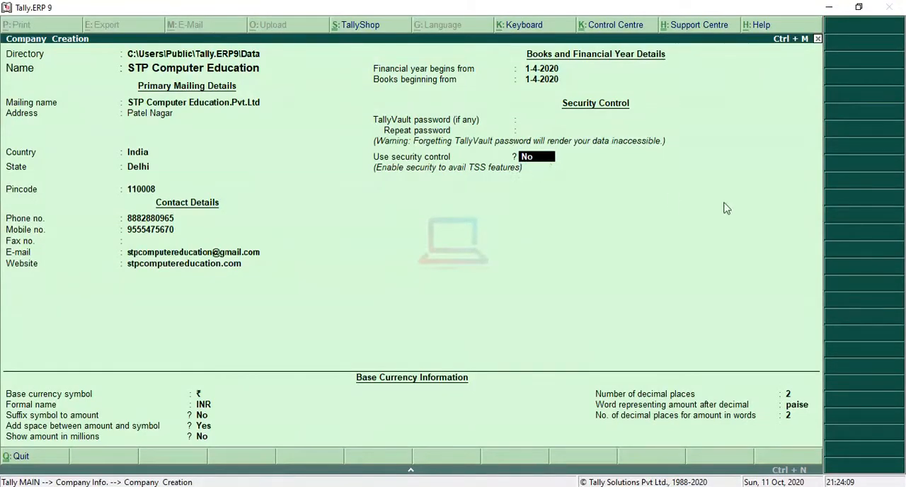
{"action": "type", "text": "yes"}
{"action": "key", "text": "Return"}
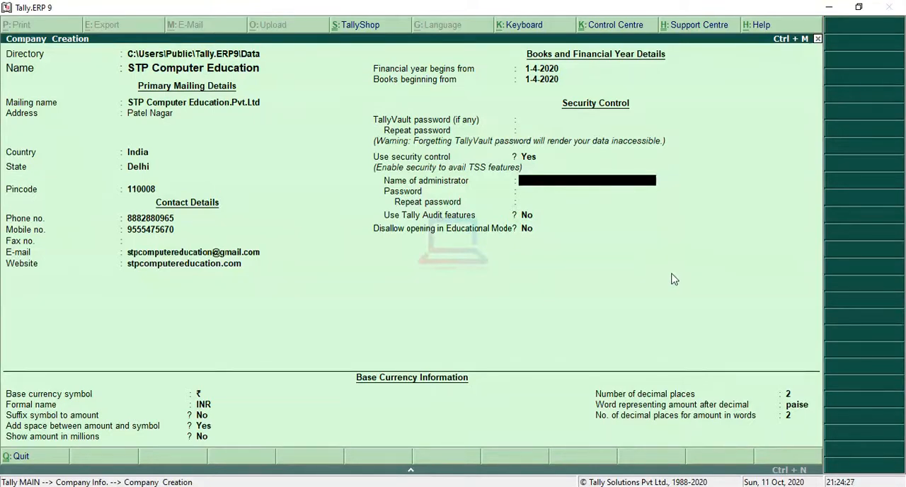
- Set the administrator name to admin, then enter and repeat the administrator password in the security control details
{"action": "type", "text": "min"}
{"action": "key", "text": "Return"}
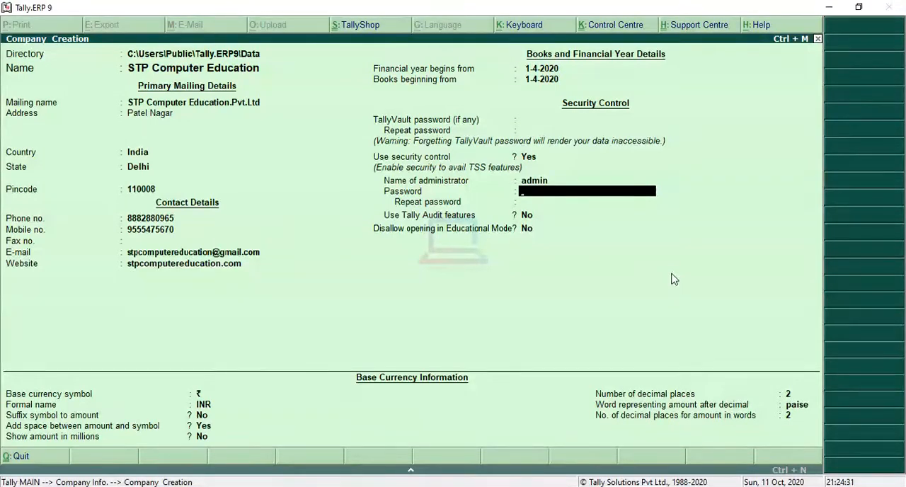
{"action": "type", "text": "***"}
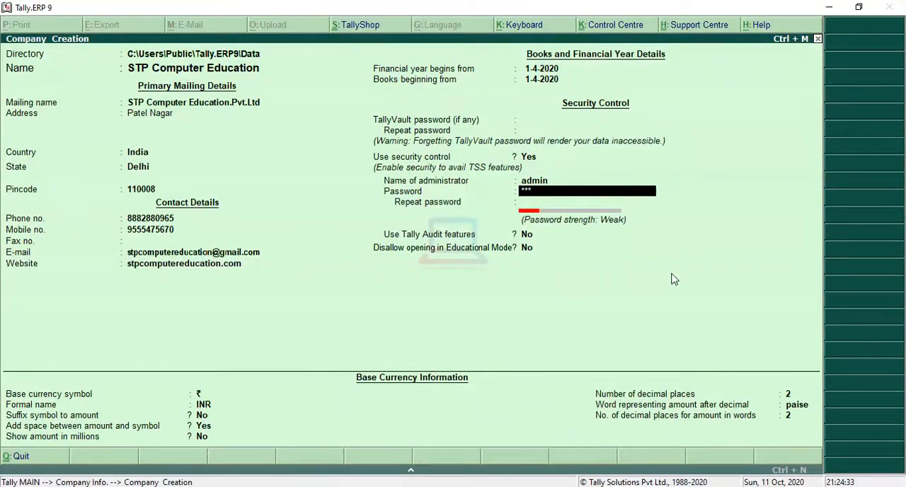
{"action": "key", "text": "Return"}
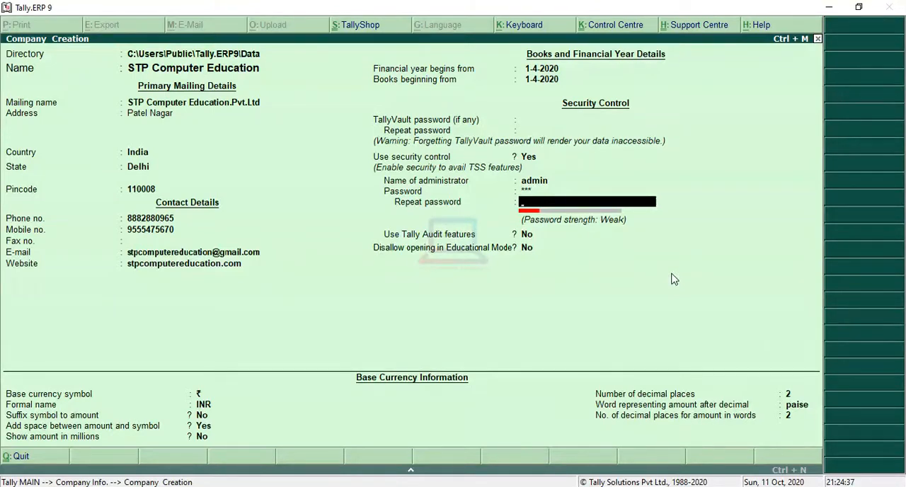
{"action": "type", "text": "***"}
{"action": "key", "text": "Return"}
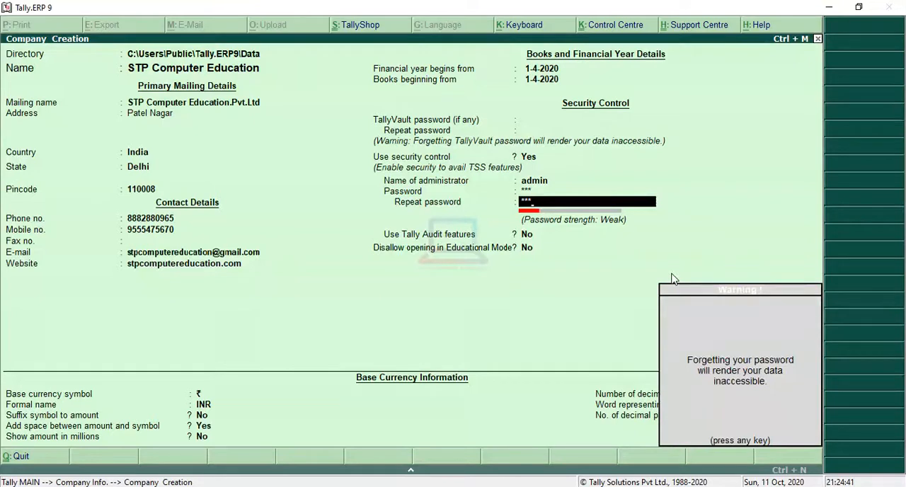
{"action": "key", "text": "Return"}
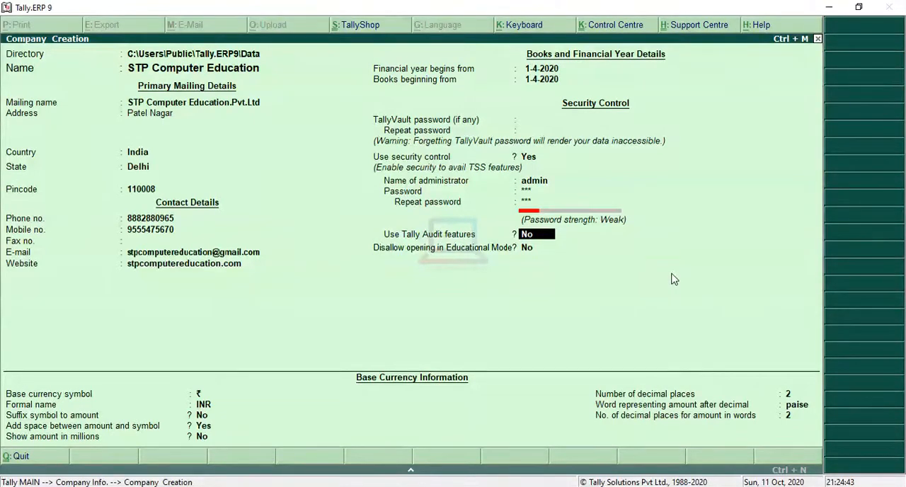
- Keep Tally Audit features and the Educational Mode restriction at No, accept the default base currency details and save the company
{"action": "key", "text": "Return"}
{"action": "key", "text": "Return"}
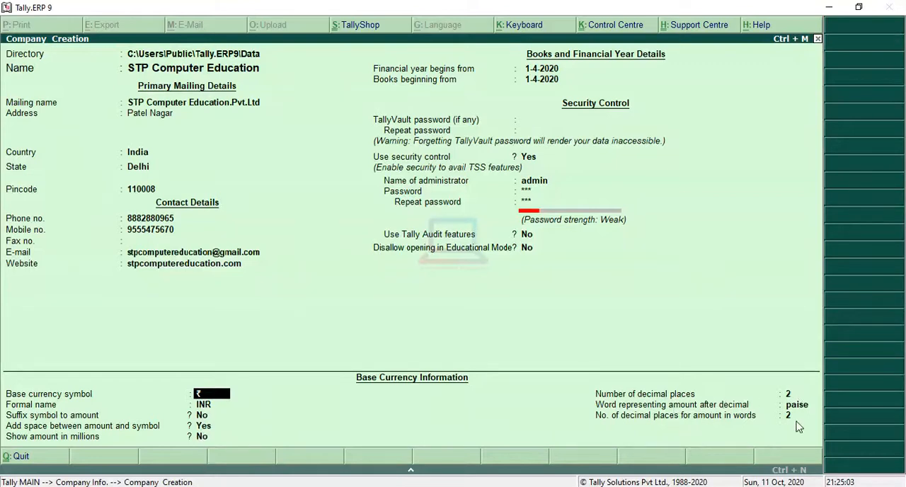
{"action": "key", "text": "Return"}
{"action": "key", "text": "Return"}
{"action": "key", "text": "Return"}
{"action": "key", "text": "Return"}
{"action": "key", "text": "Return"}
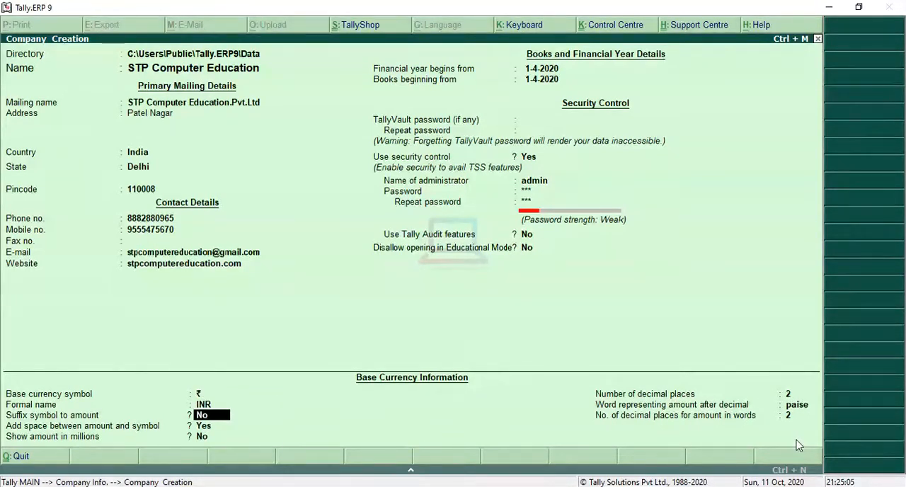
{"action": "key", "text": "Return"}
{"action": "key", "text": "Return"}
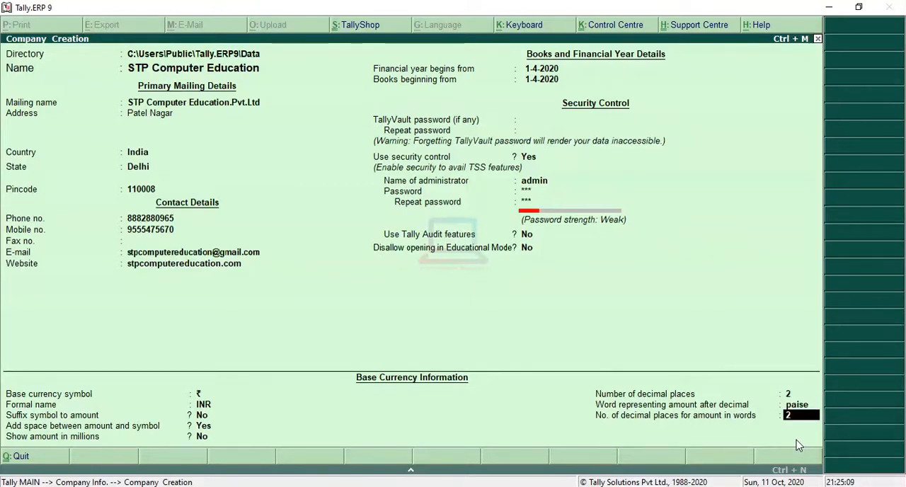
{"action": "key", "text": "Return"}
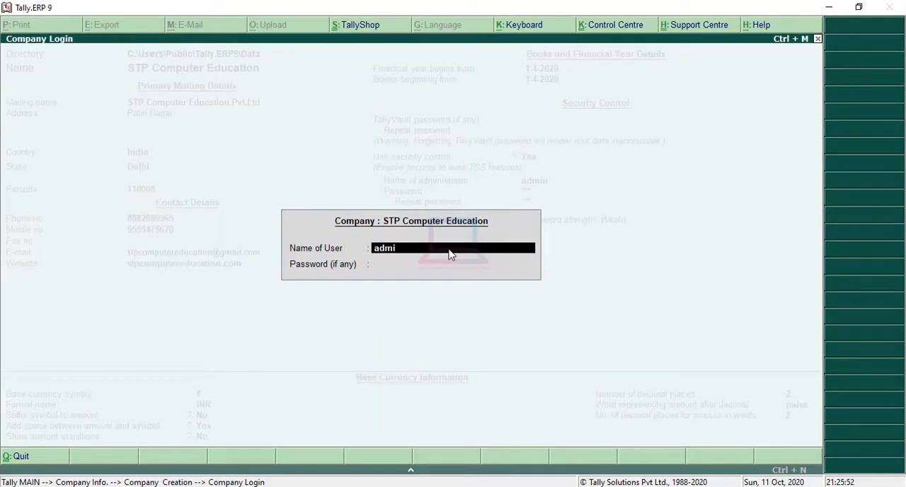
- Log in to STP Computer Education as admin with the administrator password
{"action": "key", "text": "Return"}
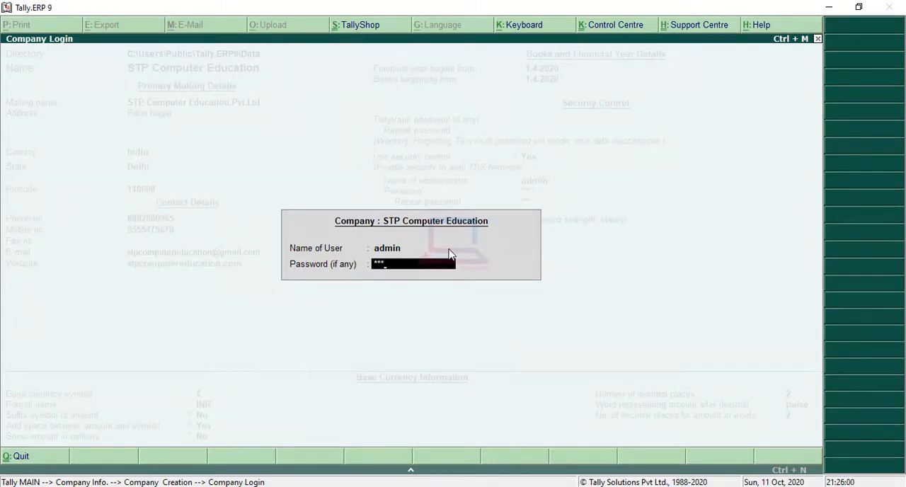
{"action": "key", "text": "Return"}
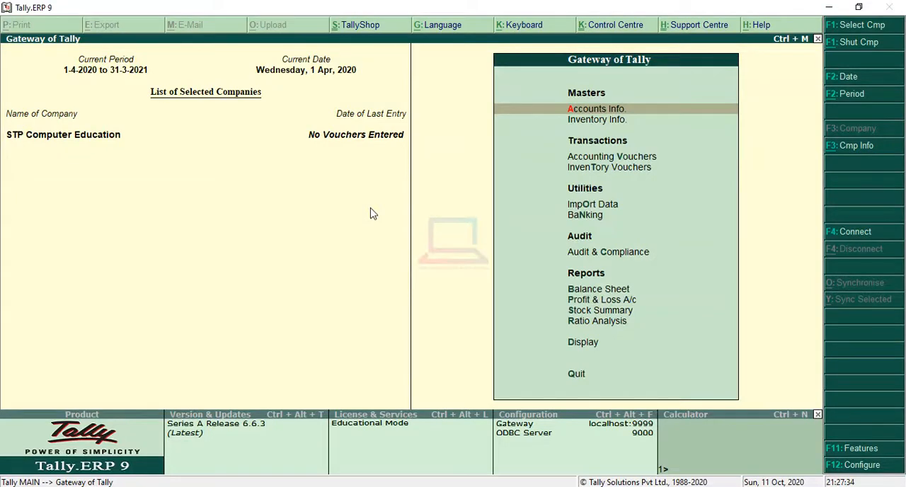
- Open the STP Computer Education company details for alteration
{"action": "key", "text": "alt+F3"}
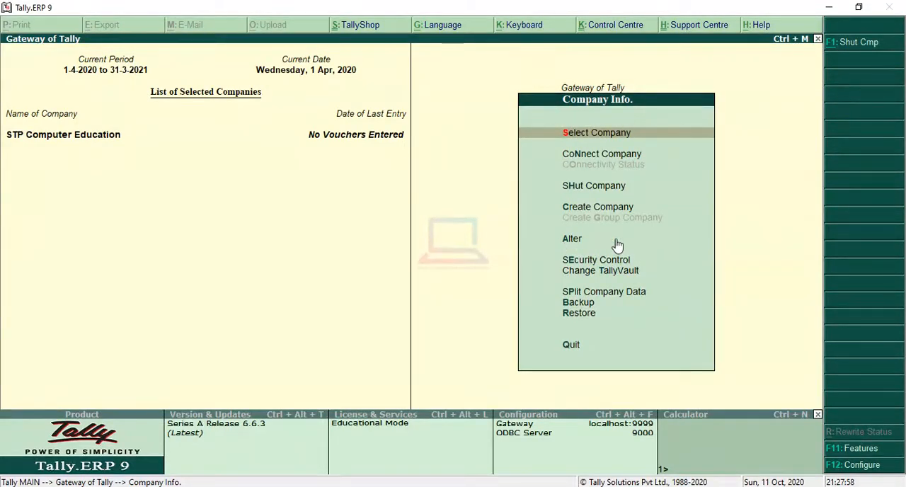
{"action": "key", "text": "Down"}
{"action": "key", "text": "Down"}
{"action": "key", "text": "Down"}
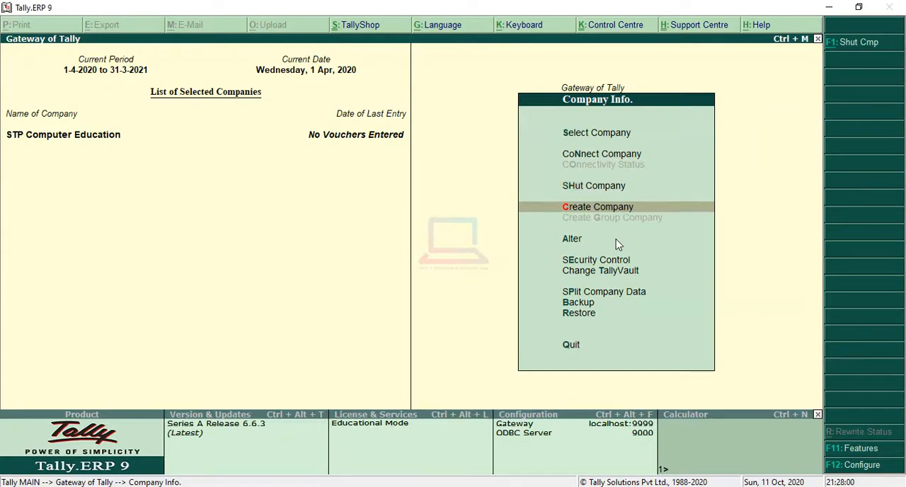
{"action": "key", "text": "Down"}
{"action": "key", "text": "Down"}
{"action": "key", "text": "Up"}
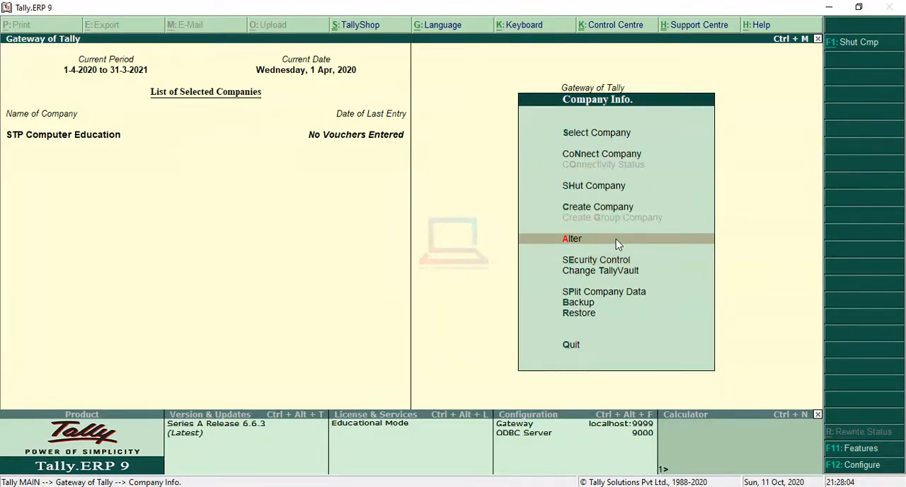
{"action": "key", "text": "Return"}
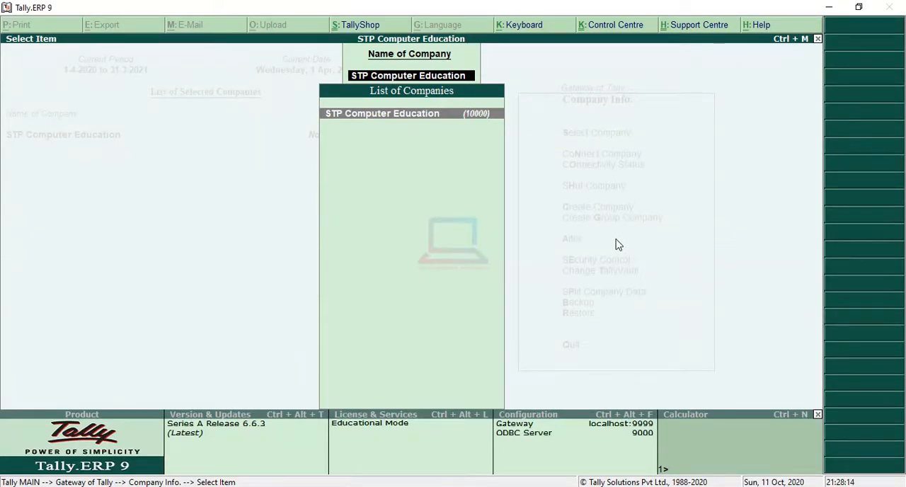
{"action": "key", "text": "Return"}
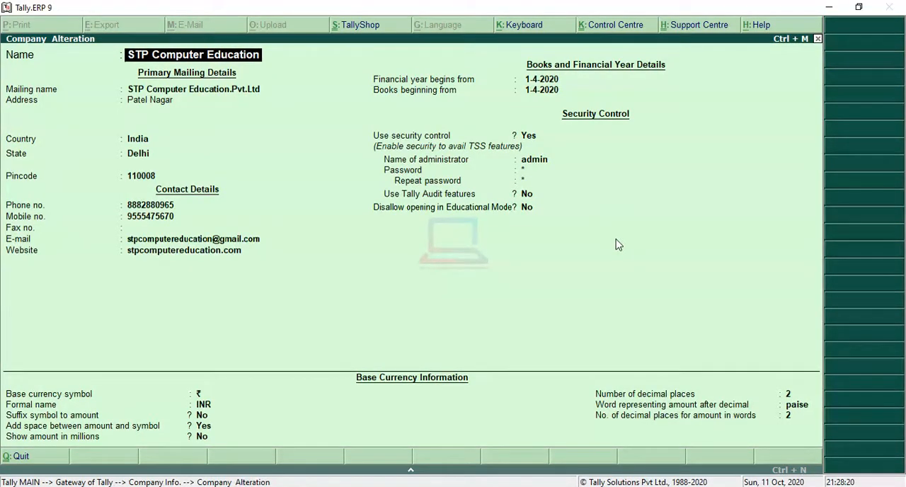
- Add the city to the end of the company's address, keeping the name and mailing name
{"action": "key", "text": "Return"}
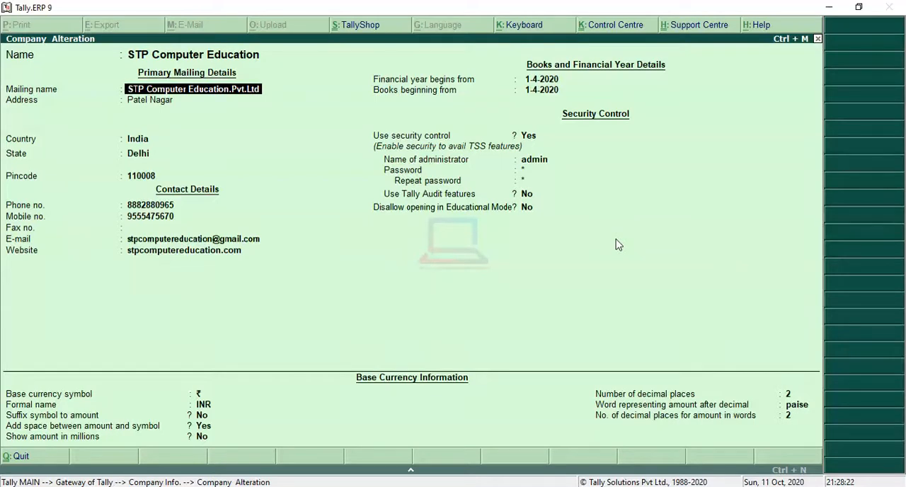
{"action": "key", "text": "Return"}
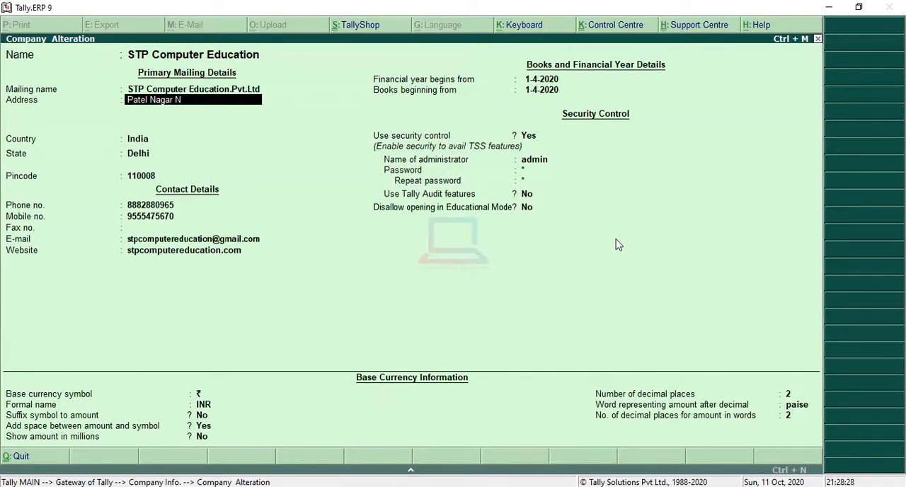
{"action": "type", "text": "New Delhi"}
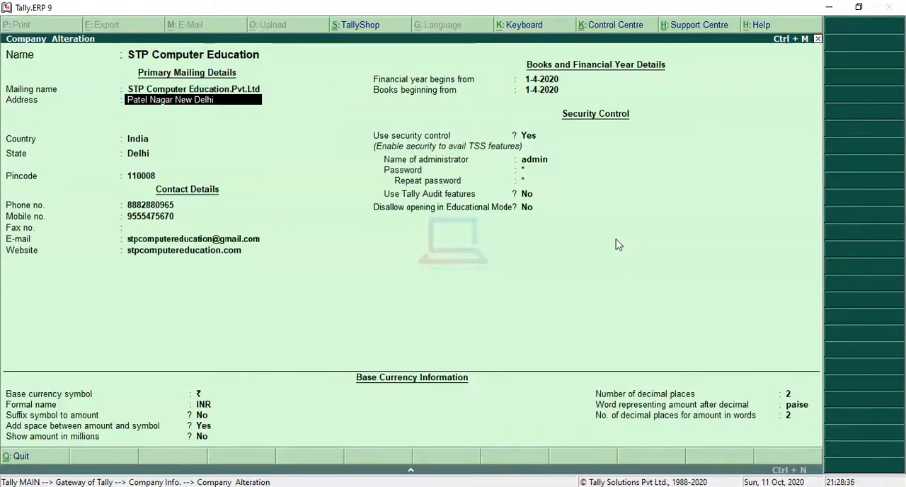
{"action": "key", "text": "Return"}
{"action": "key", "text": "Return"}
{"action": "key", "text": "Return"}
{"action": "key", "text": "Return"}
{"action": "key", "text": "Return"}
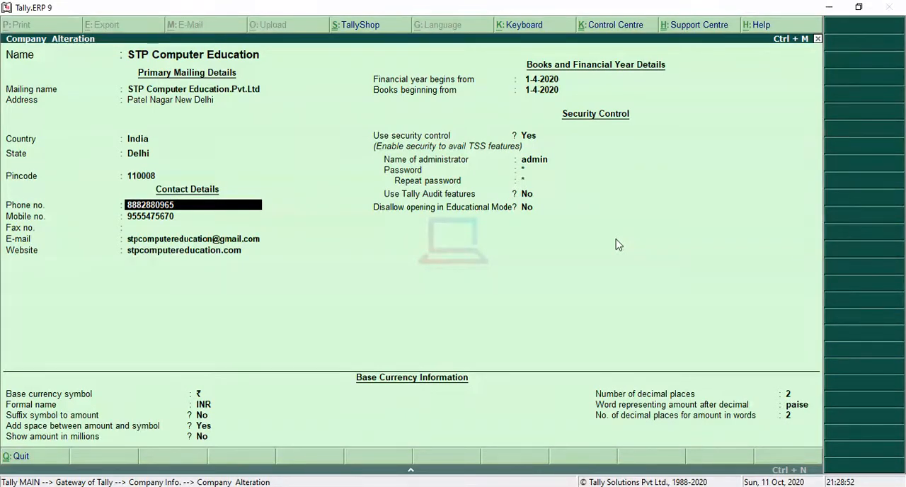
- Keep the remaining location, contact, financial year, security and currency details as they are and save the altered company
{"action": "key", "text": "Return"}
{"action": "key", "text": "Return"}
{"action": "key", "text": "Return"}
{"action": "key", "text": "Return"}
{"action": "key", "text": "Return"}
{"action": "key", "text": "Return"}
{"action": "key", "text": "Return"}
{"action": "key", "text": "Return"}
{"action": "key", "text": "Return"}
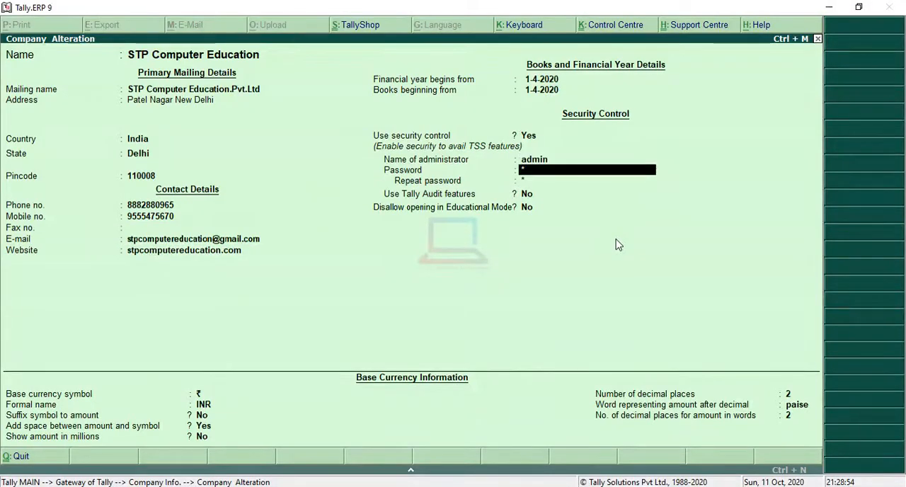
{"action": "key", "text": "Return"}
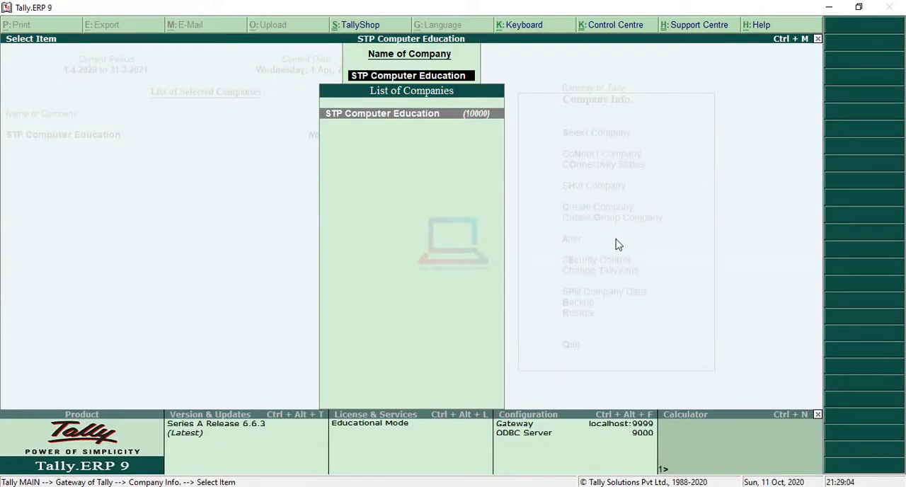
- Reopen the STP Computer Education company details to review them, and return to the Gateway of Tally without saving
{"action": "key", "text": "Return"}
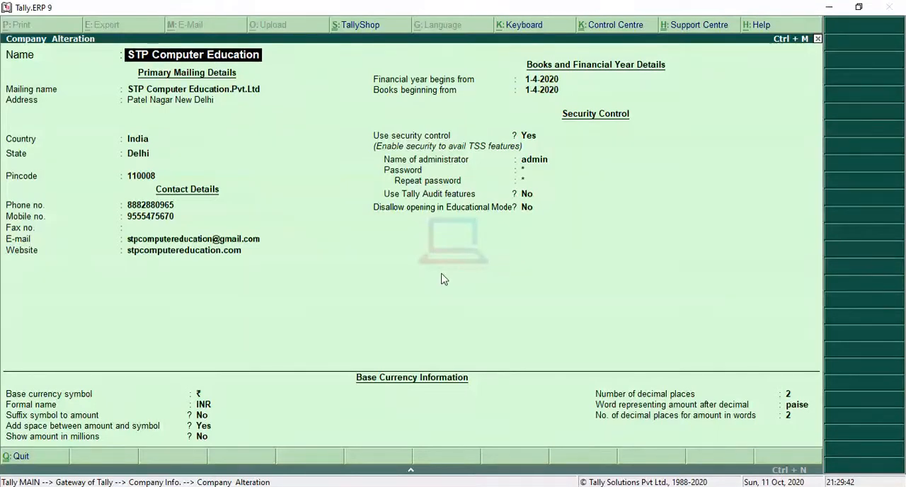
{"action": "key", "text": "BackSpace"}
{"action": "key", "text": "Escape"}
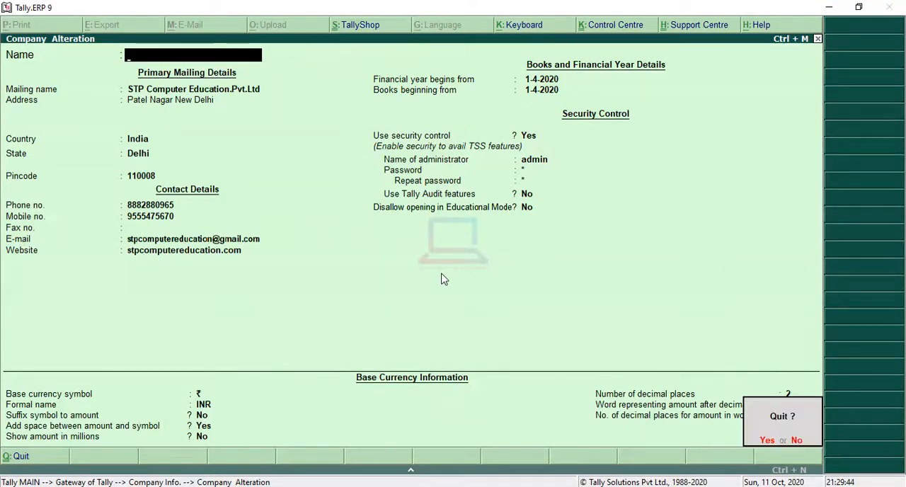
{"action": "key", "text": "Return"}
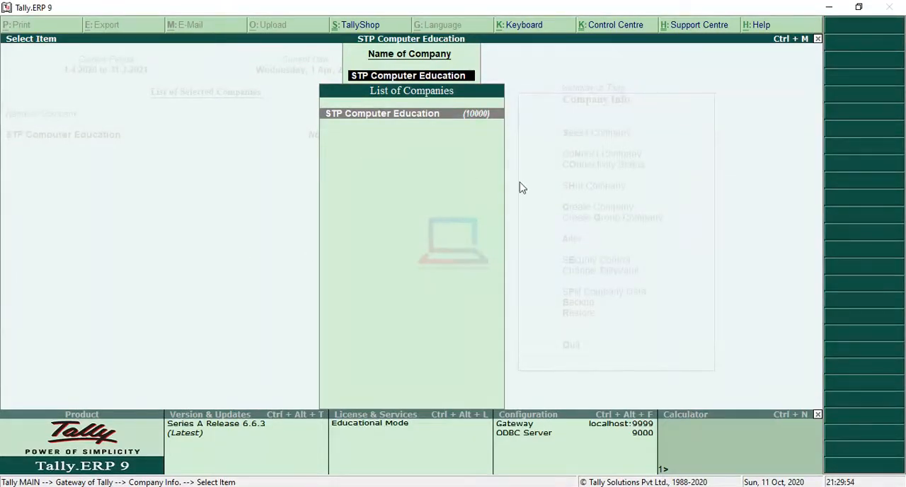
{"action": "key", "text": "BackSpace"}
{"action": "key", "text": "Escape"}
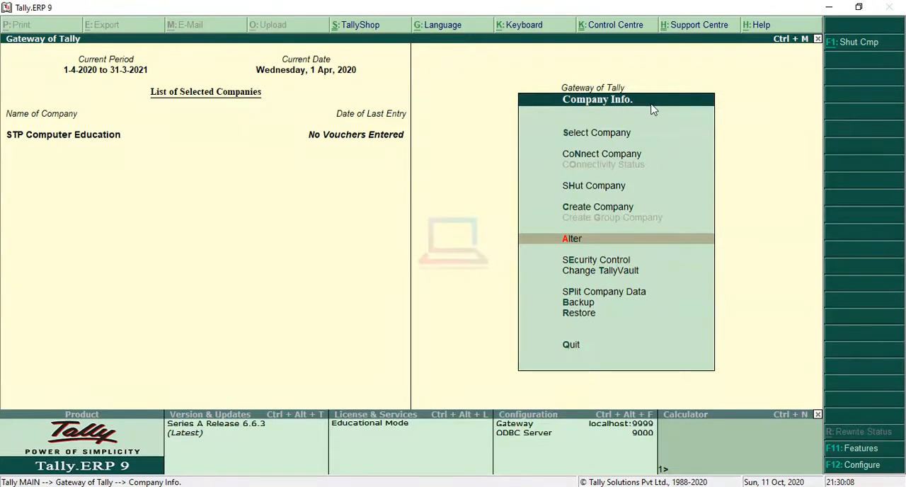
{"action": "key", "text": "Escape"}
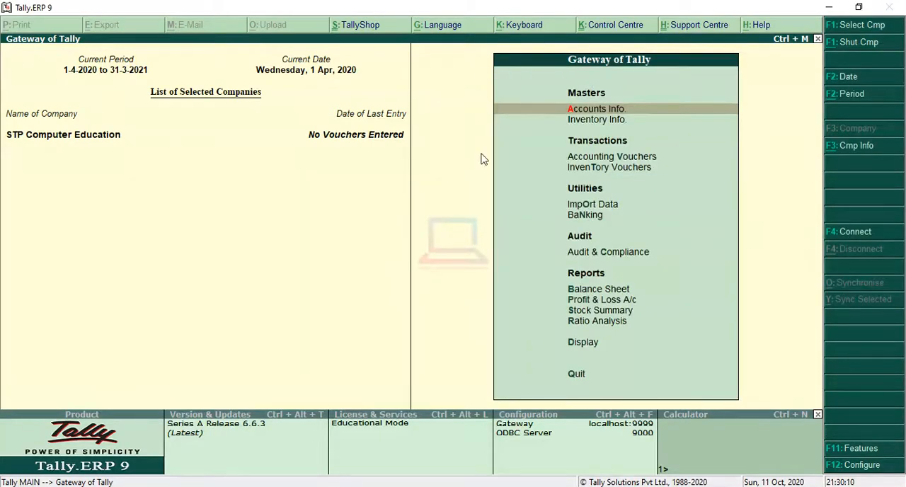